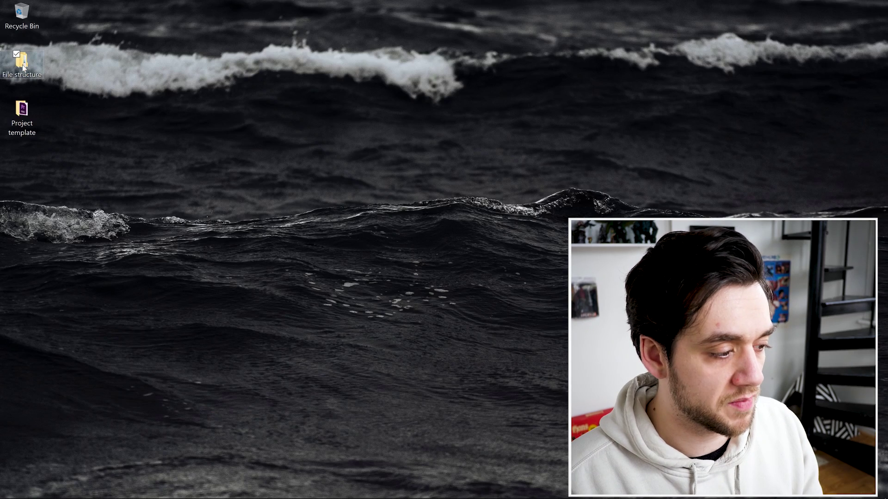
- Open the File structure folder, then its Assets folder with Audio, Images, Music, Sound effects and Video
double_click(22, 62)
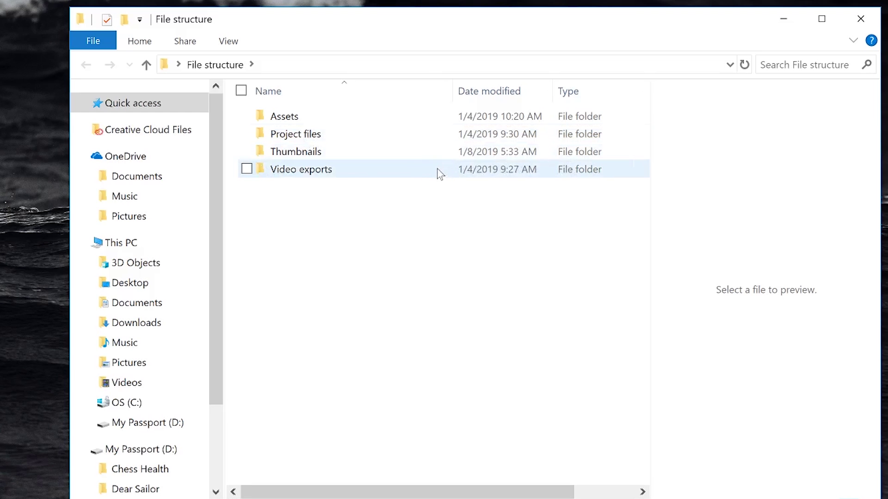
double_click(292, 116)
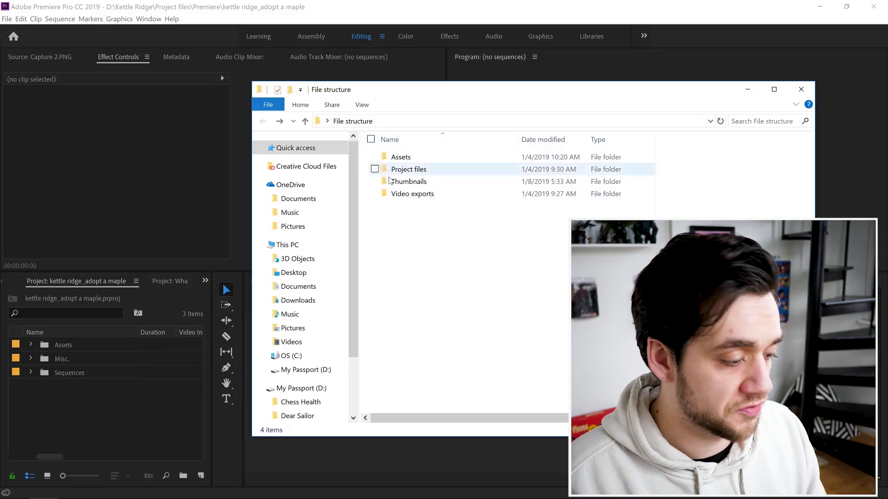
mouse_move(399, 157)
left_mouse_down()
mouse_move(406, 155)
mouse_move(136, 437)
mouse_move(129, 422)
mouse_move(104, 429)
mouse_move(430, 173)
mouse_move(406, 172)
left_mouse_up()
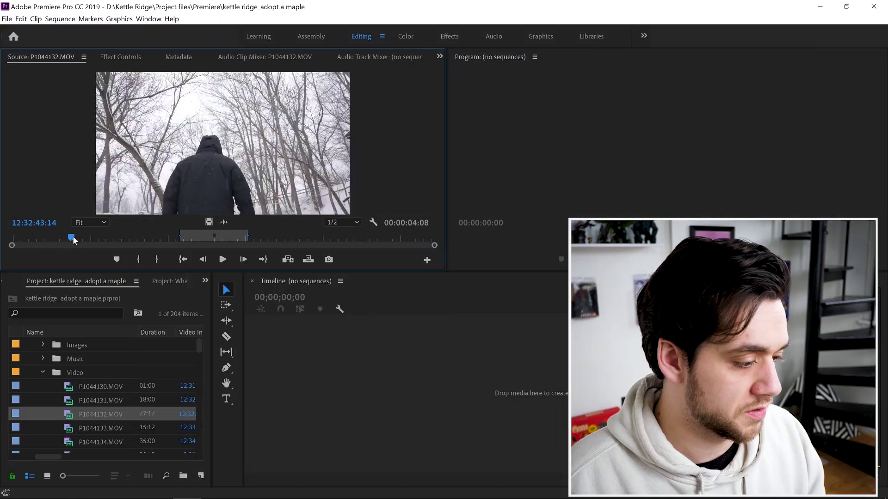
left_click_drag(73, 237, 196, 238)
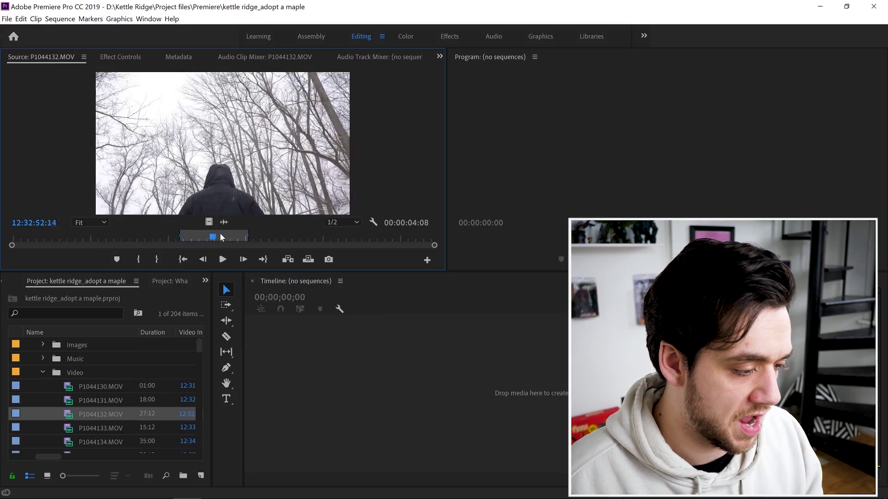
- Mark a 00:00:02:13 range from 12:32:52:00 in P1044132.MOV and drop it into the timeline
left_click(203, 240)
key("ctrl+shift+x")
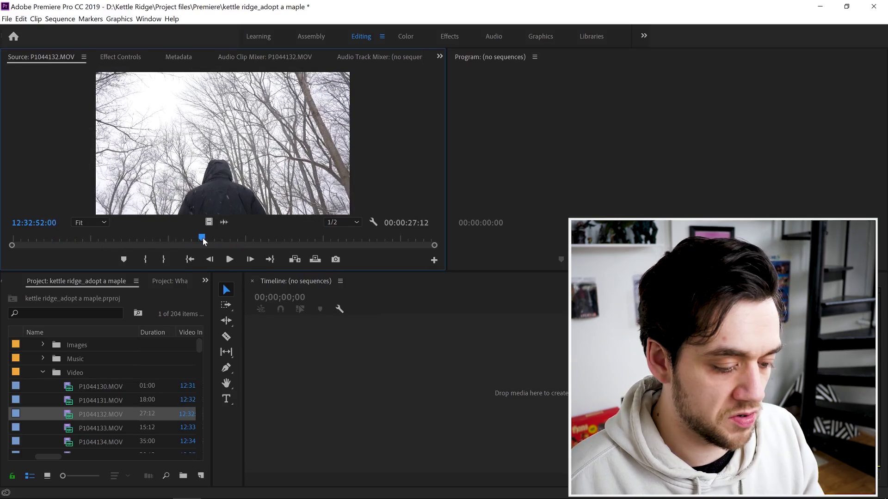
key("i")
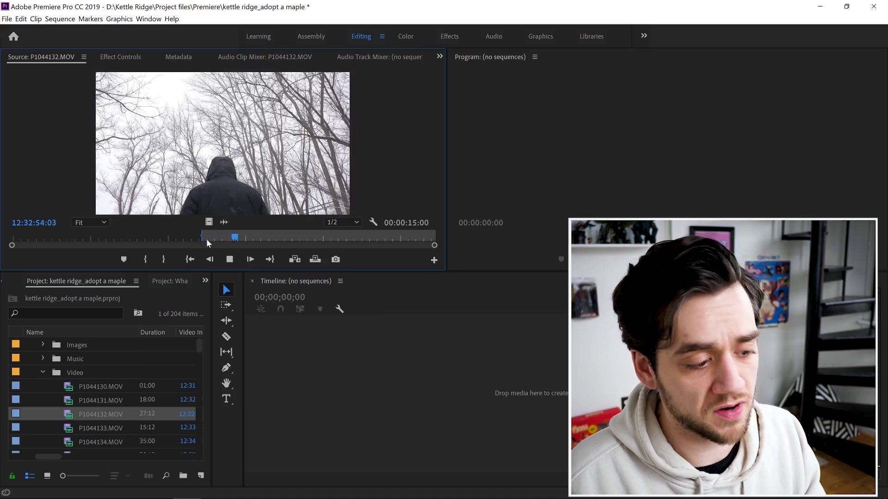
key("o")
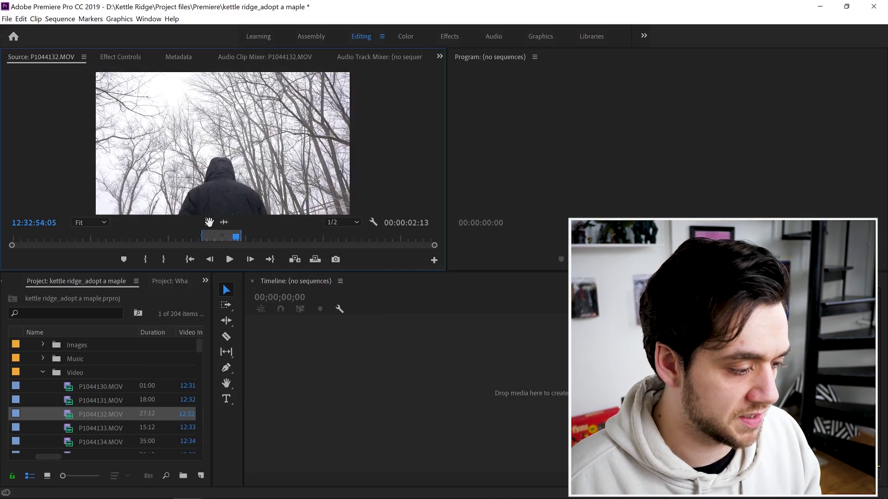
left_click_drag(264, 370, 265, 365)
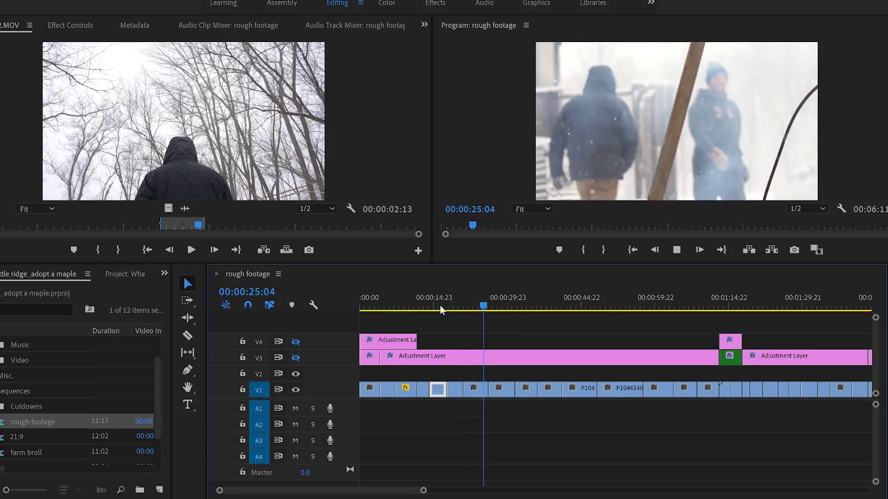
key("space")
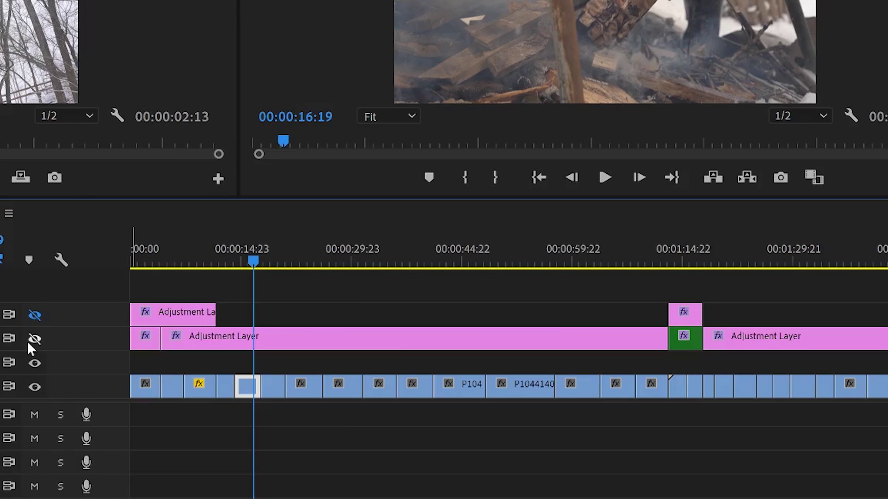
key("space")
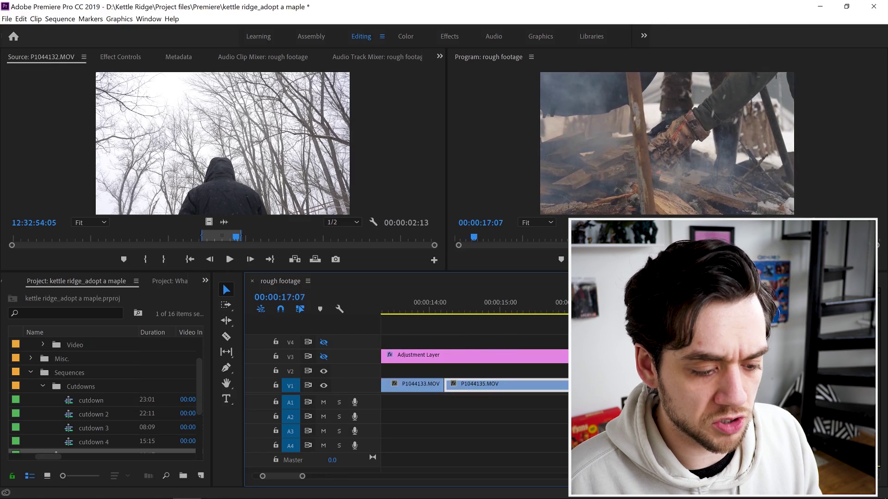
- Ripple-delete the short clip near 00:00:17, then trim P1044135.MOV's end back to 17:06
key("c")
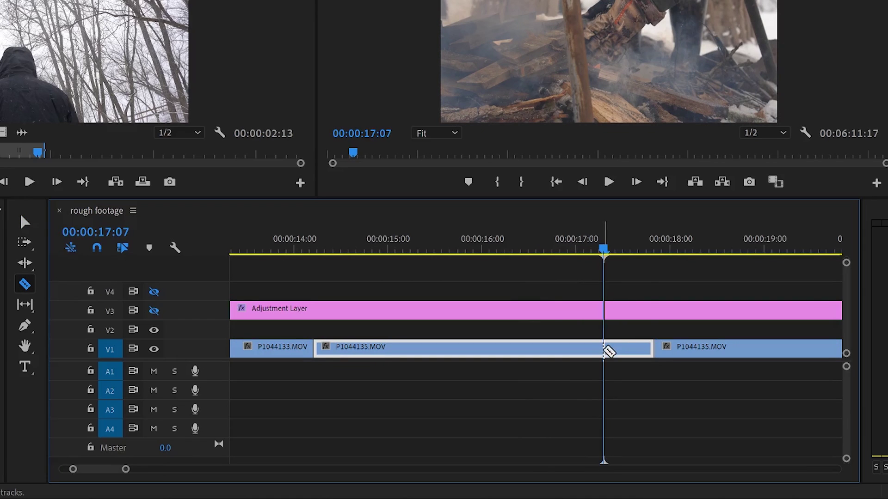
key("v")
left_click(630, 352)
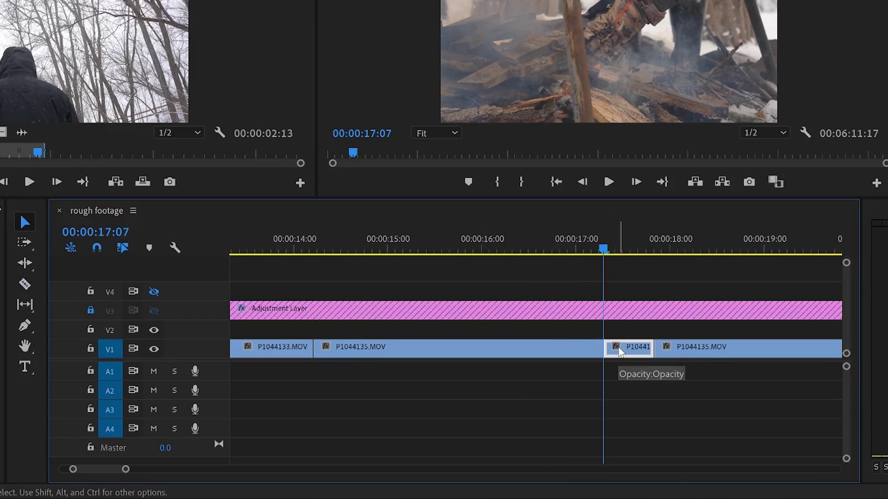
key("shift+Delete")
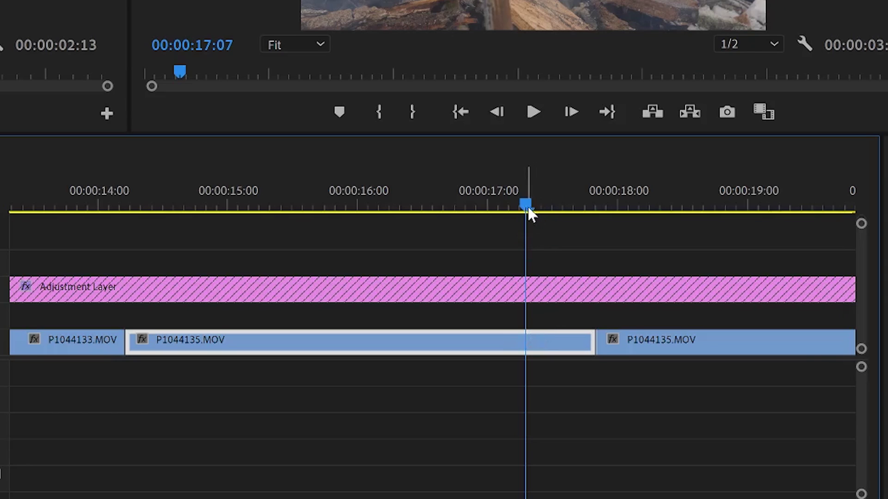
left_click_drag(527, 208, 523, 208)
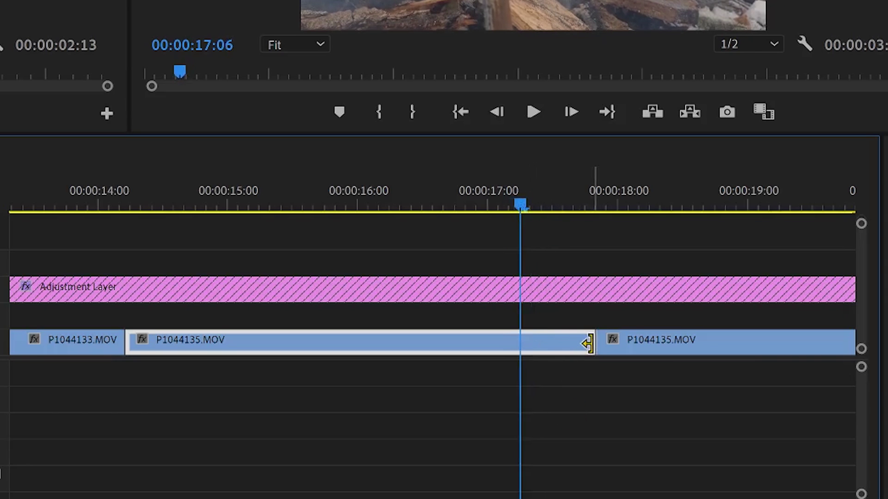
left_click_drag(584, 345, 513, 344)
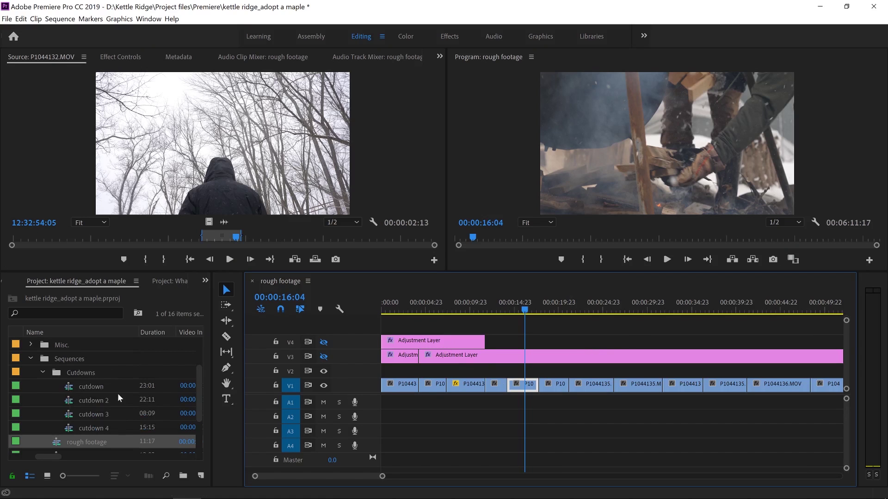
- Open the cutdown sequence, put the playhead at 00:00:11:05 and play it for review
left_click(70, 388)
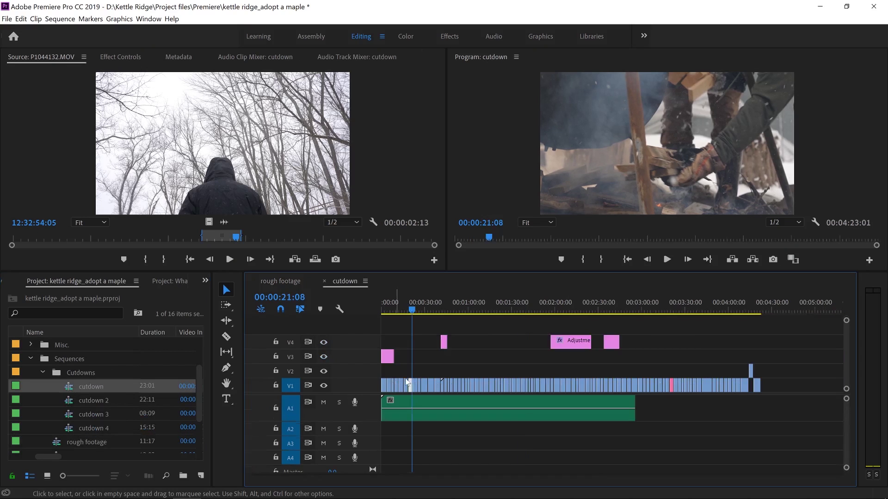
scroll(416, 330, "up", 2)
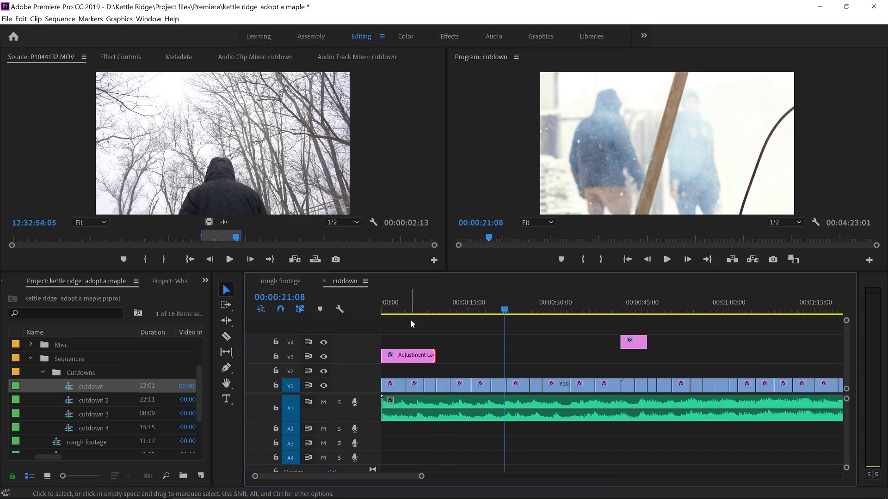
left_click(447, 309)
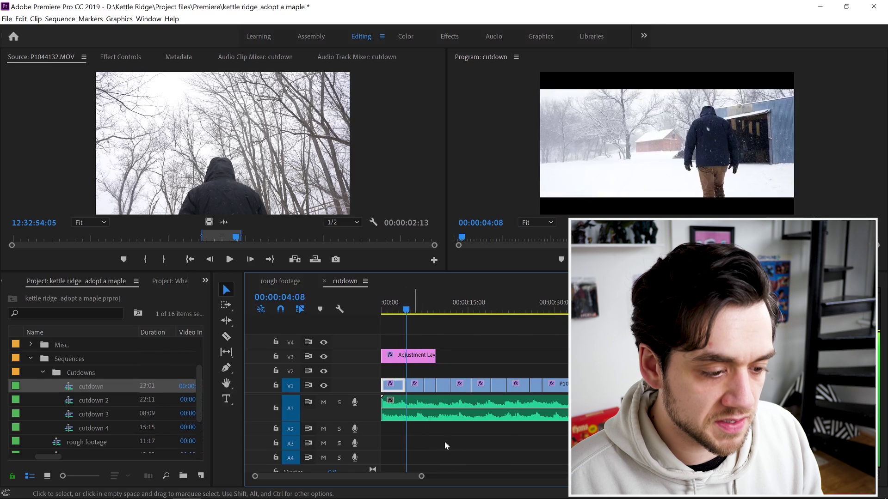
left_click(415, 384)
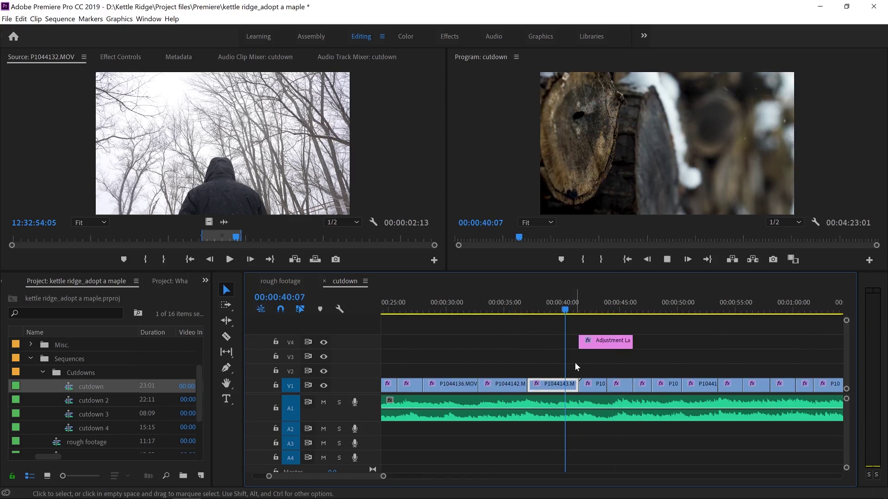
key("space")
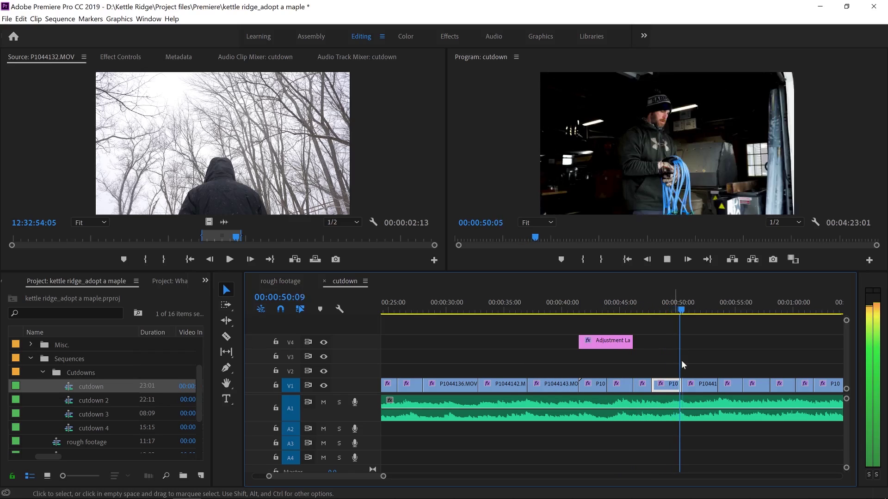
- Lift the clip at 00:00:52 onto V2, label it Violet, and replay from about 50 seconds
left_click(698, 386)
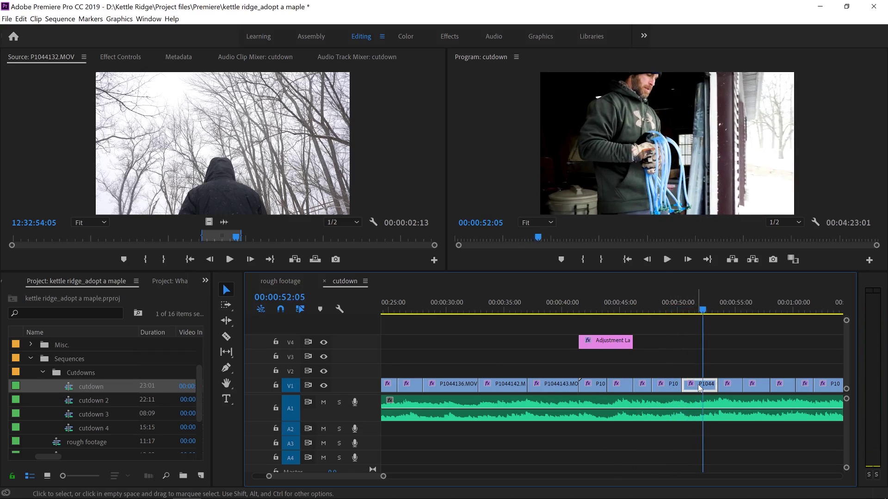
left_click_drag(701, 373, 698, 371)
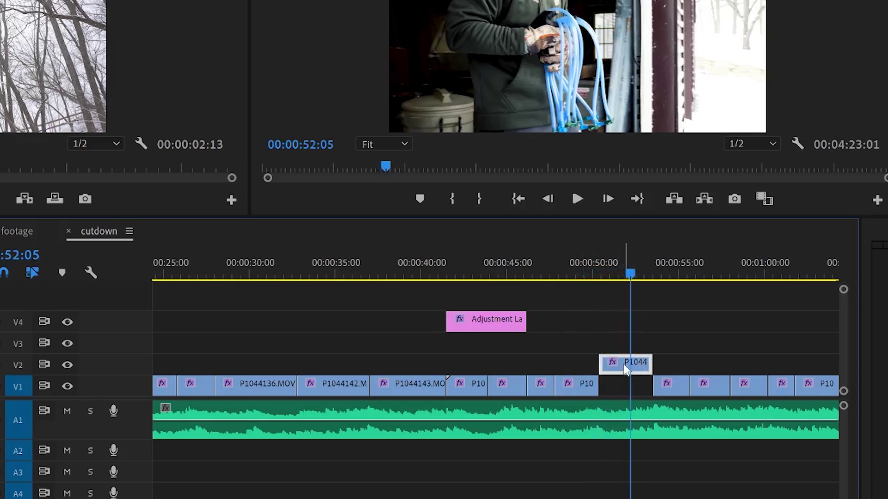
key("space")
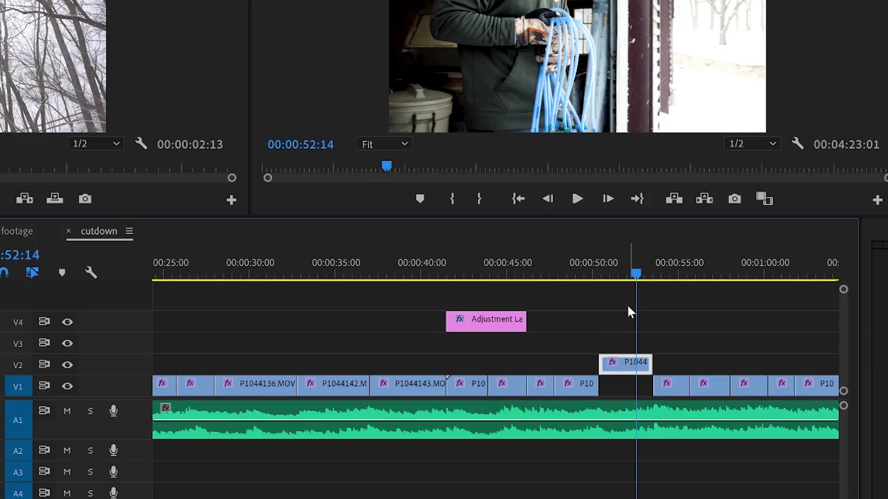
right_click(626, 363)
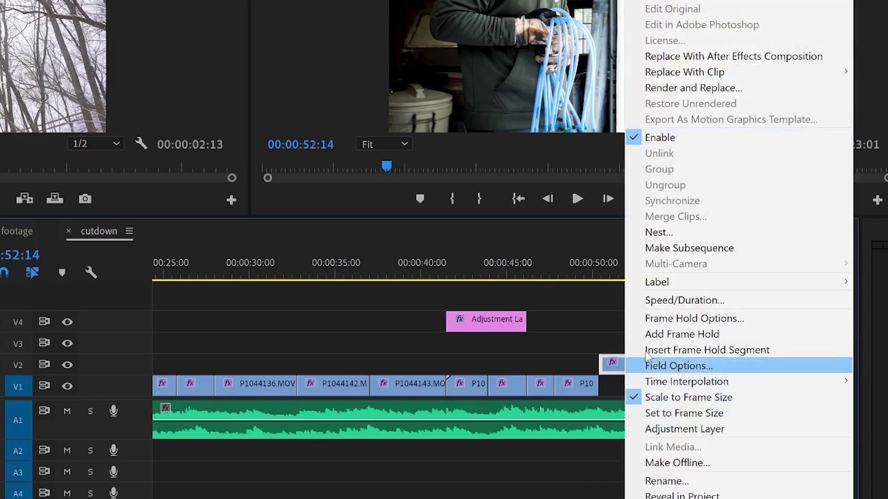
mouse_move(665, 282)
left_click(640, 327)
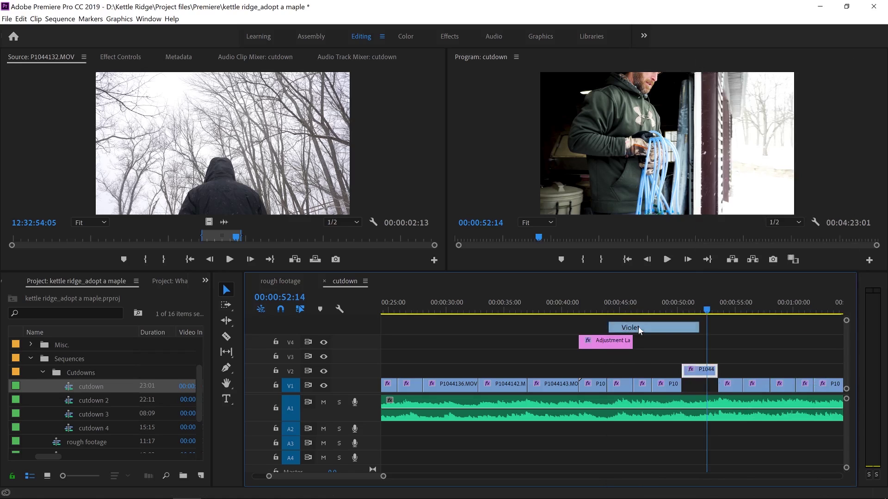
left_click(680, 308)
key("space")
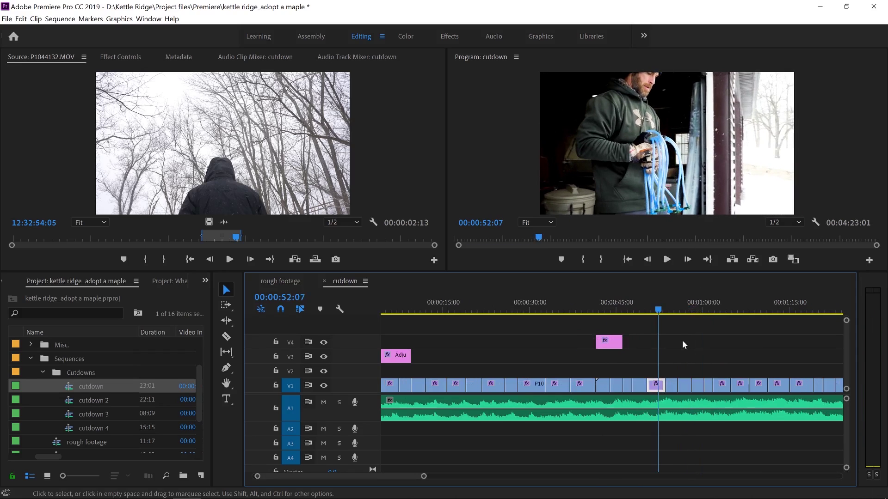
- Open cutdown 2, fit the whole sequence in view, and play its opening to 00:00:23:17
double_click(70, 400)
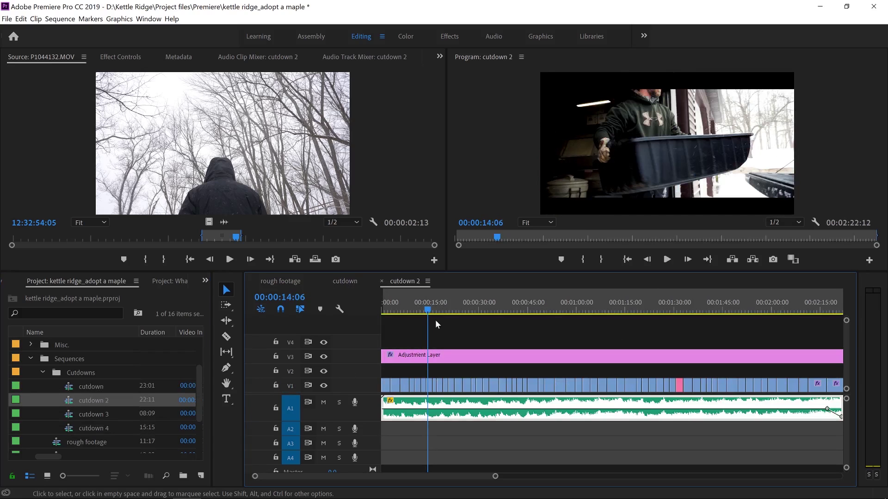
key("minus")
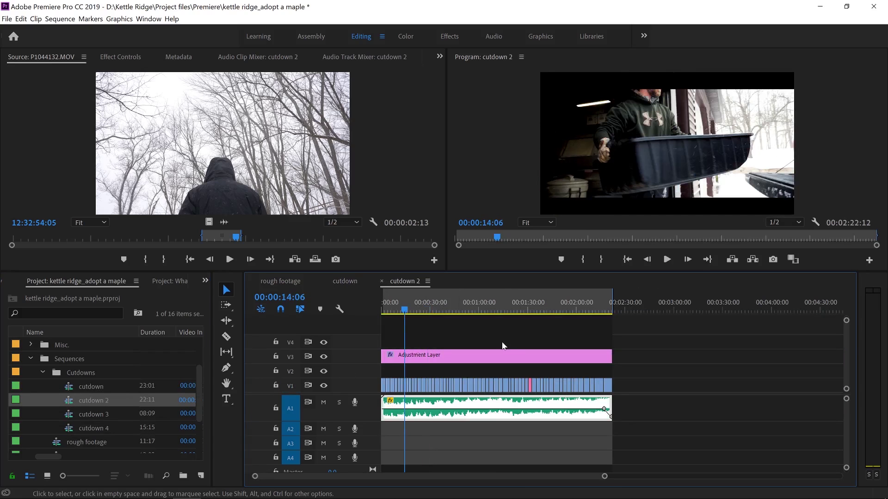
key("space")
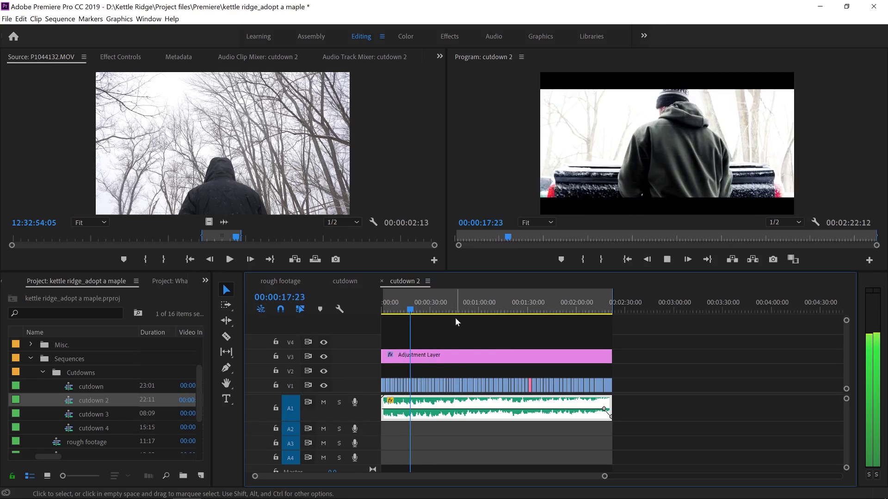
key("equal")
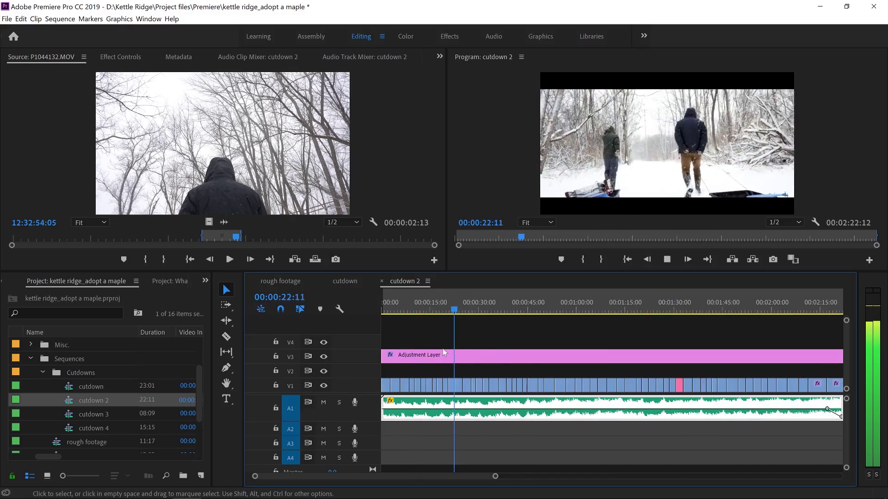
key("space")
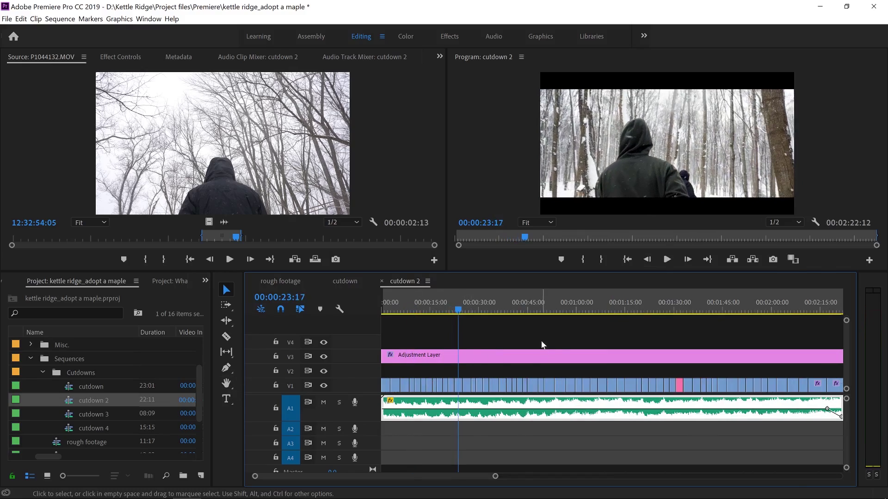